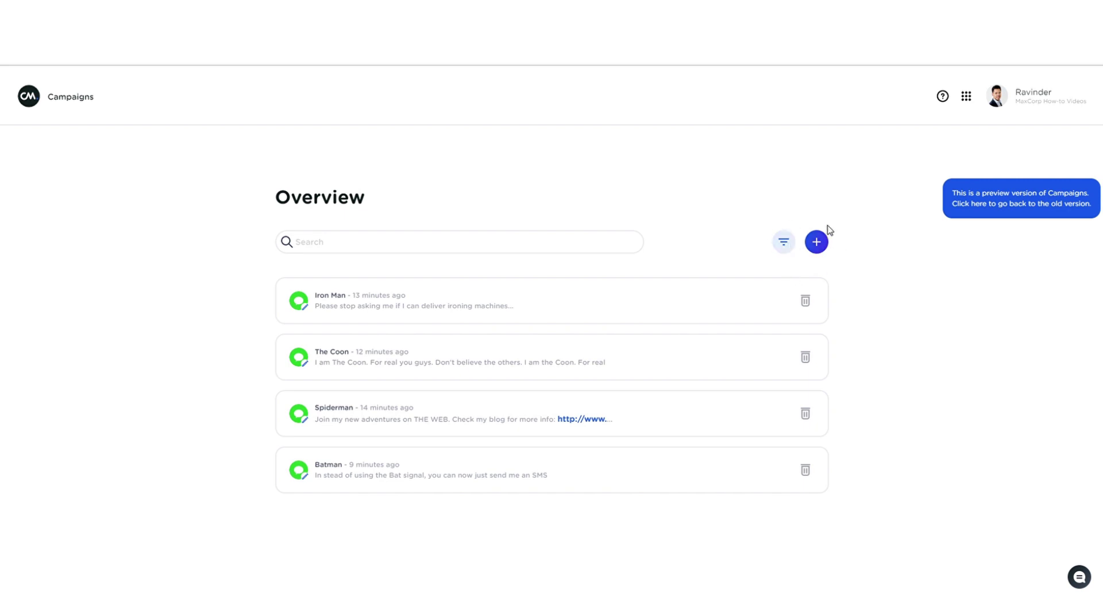
Create a new campaign from scratch through the Create new dialog.
left_click(816, 243)
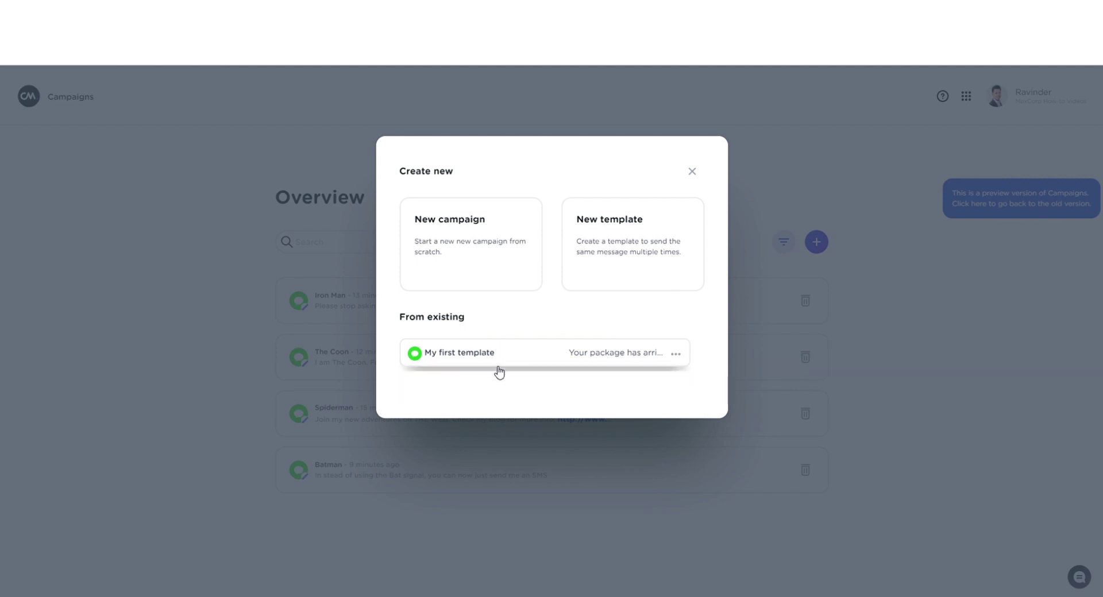
left_click(470, 278)
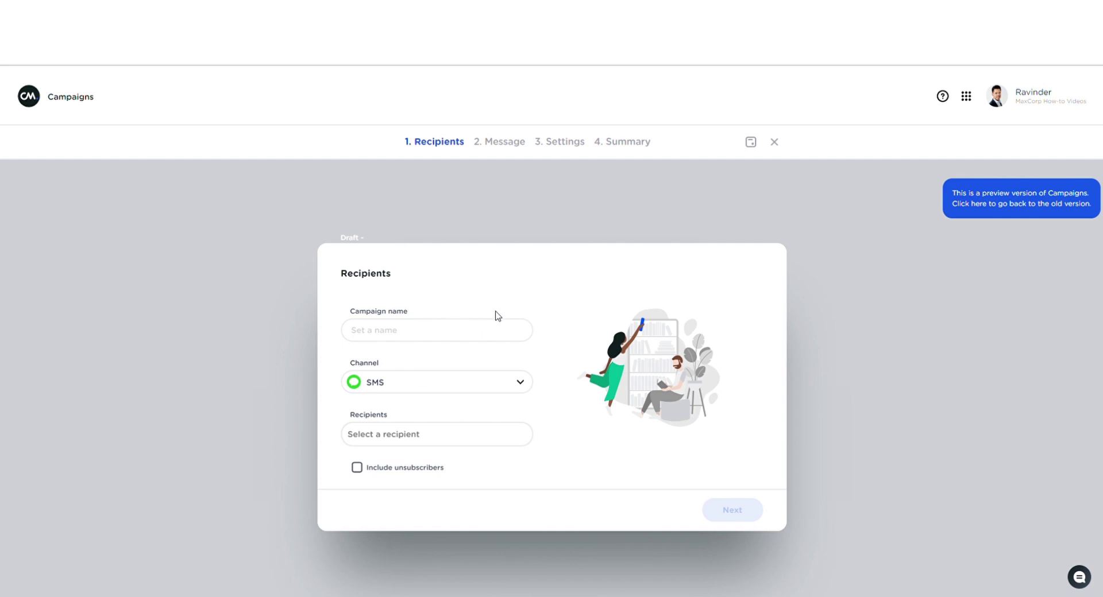
Name the campaign 'My Campaign' and choose SMS as its channel.
left_click(465, 335)
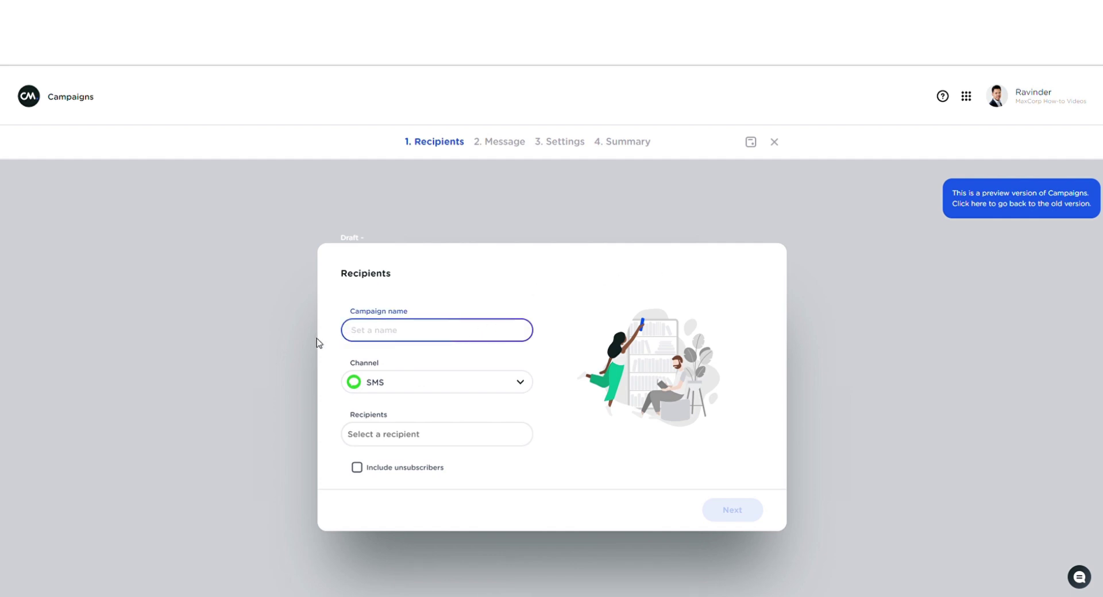
type("My Campaign")
left_click(398, 391)
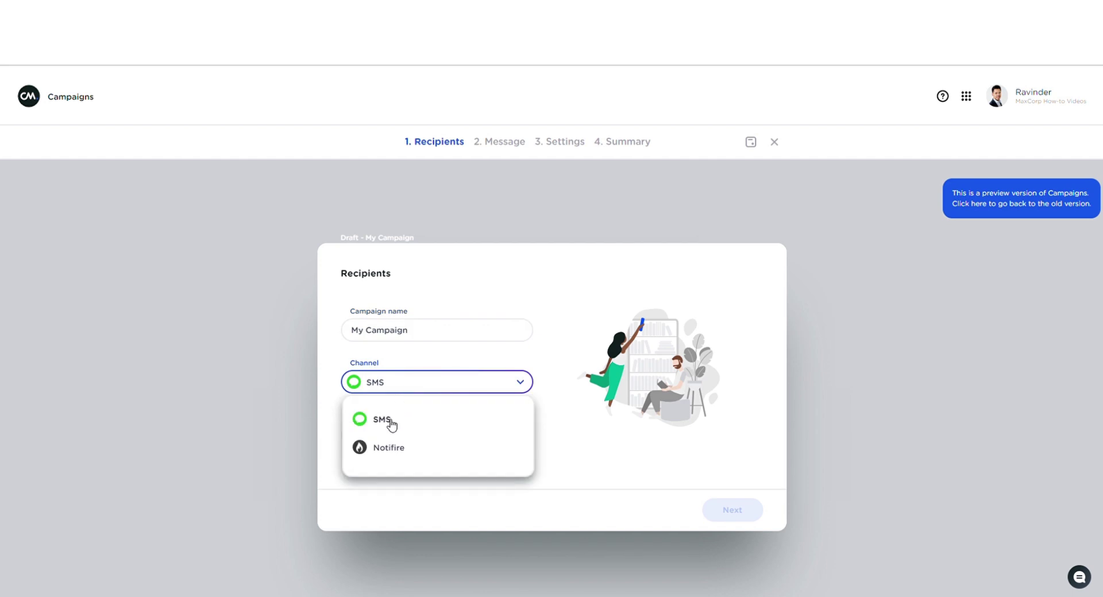
left_click(391, 425)
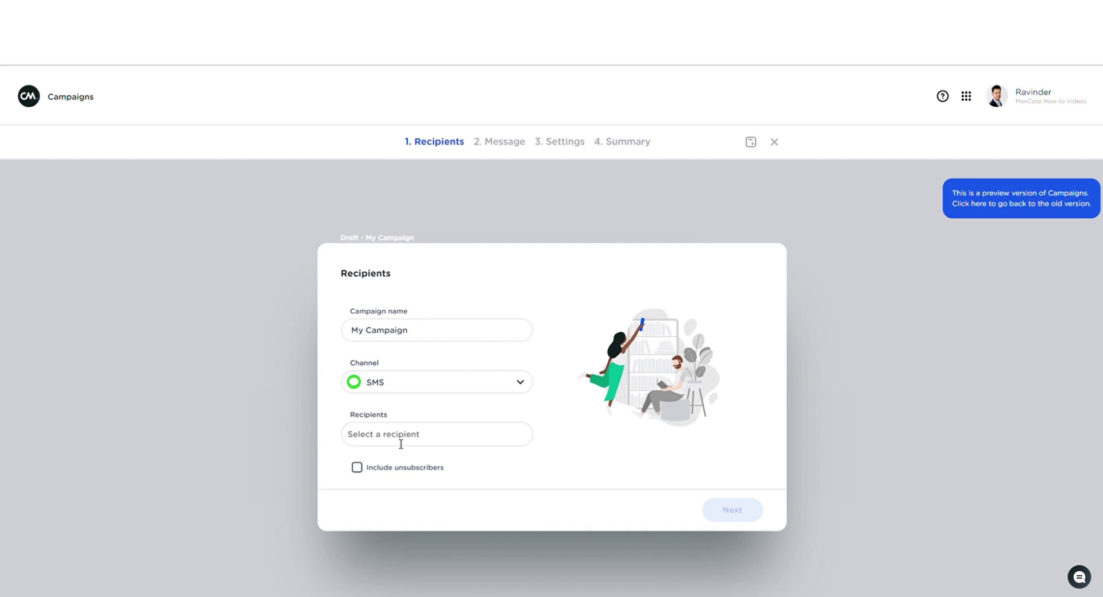
left_click(400, 446)
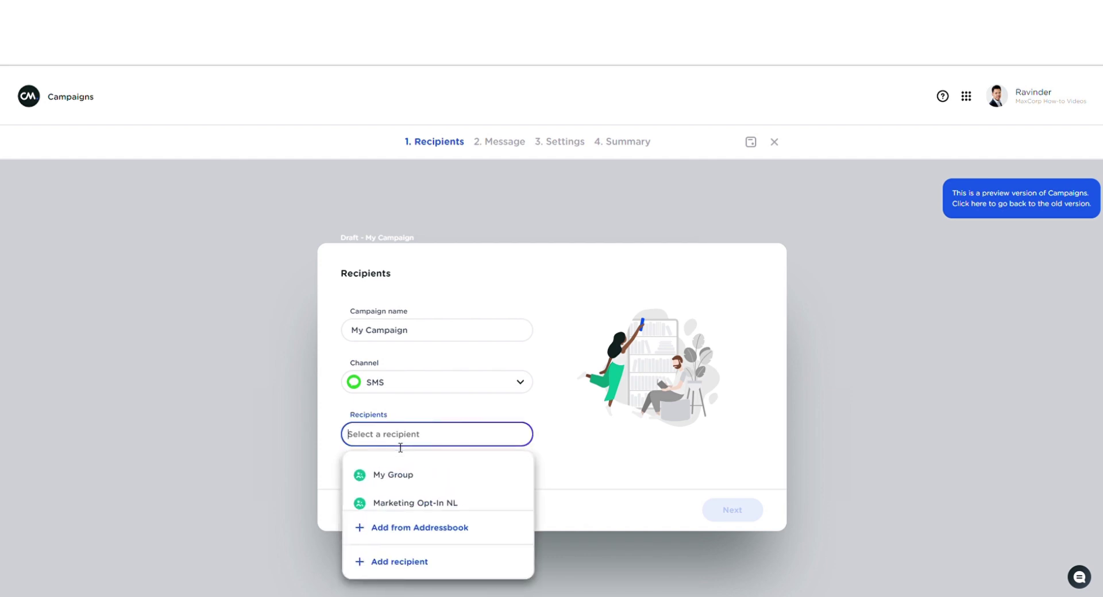
Add only the address-book group 'My Group' as the campaign's recipients.
left_click(409, 528)
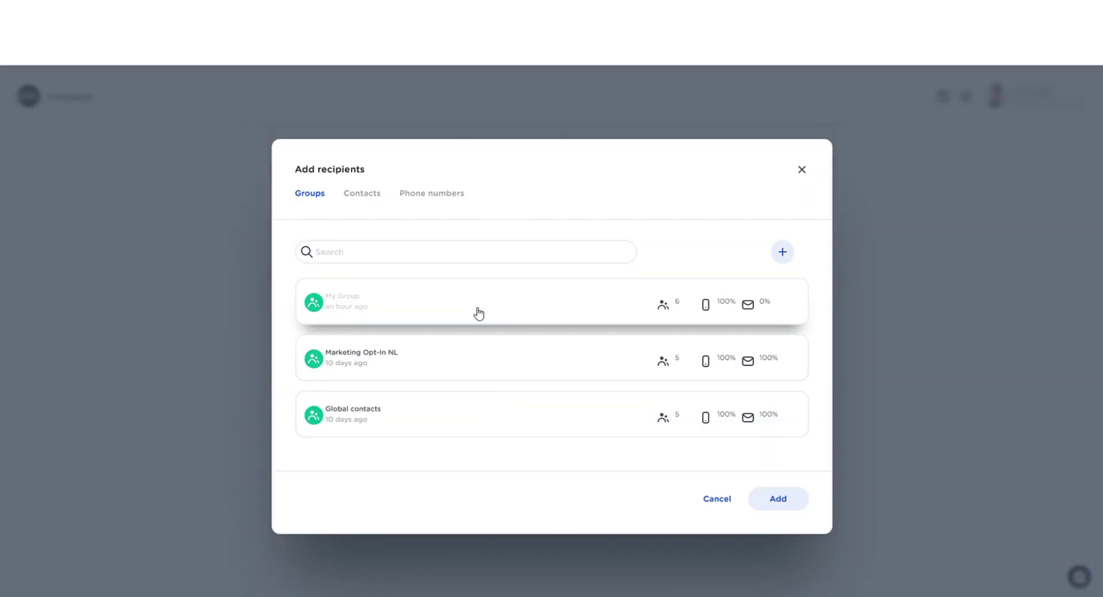
left_click(478, 314)
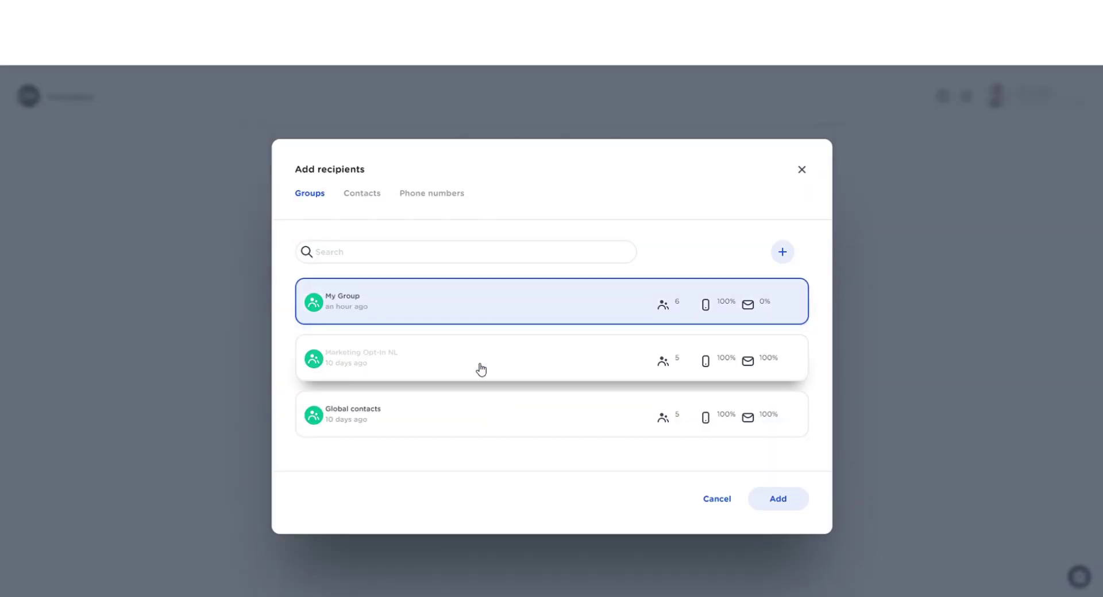
left_click(478, 370)
left_click(478, 425)
left_click(476, 373)
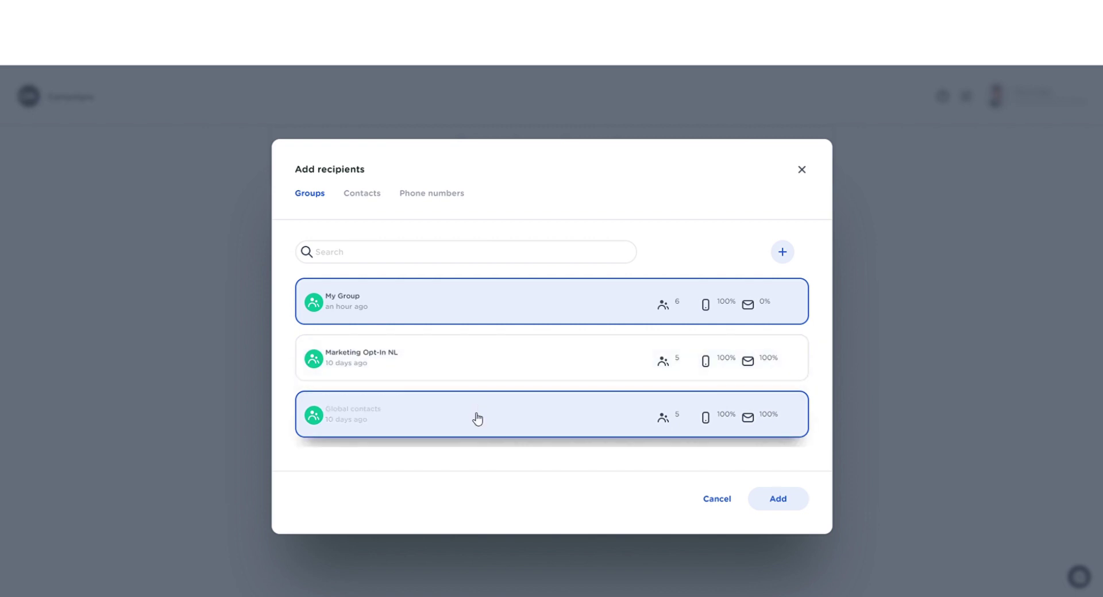
left_click(475, 415)
left_click(441, 322)
left_click(441, 316)
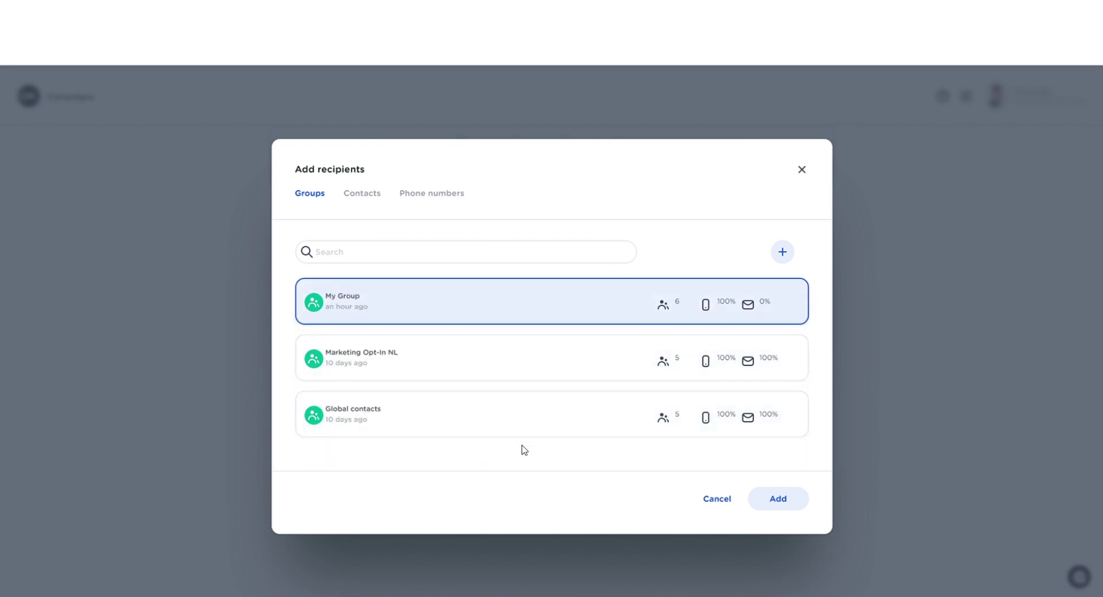
left_click(793, 507)
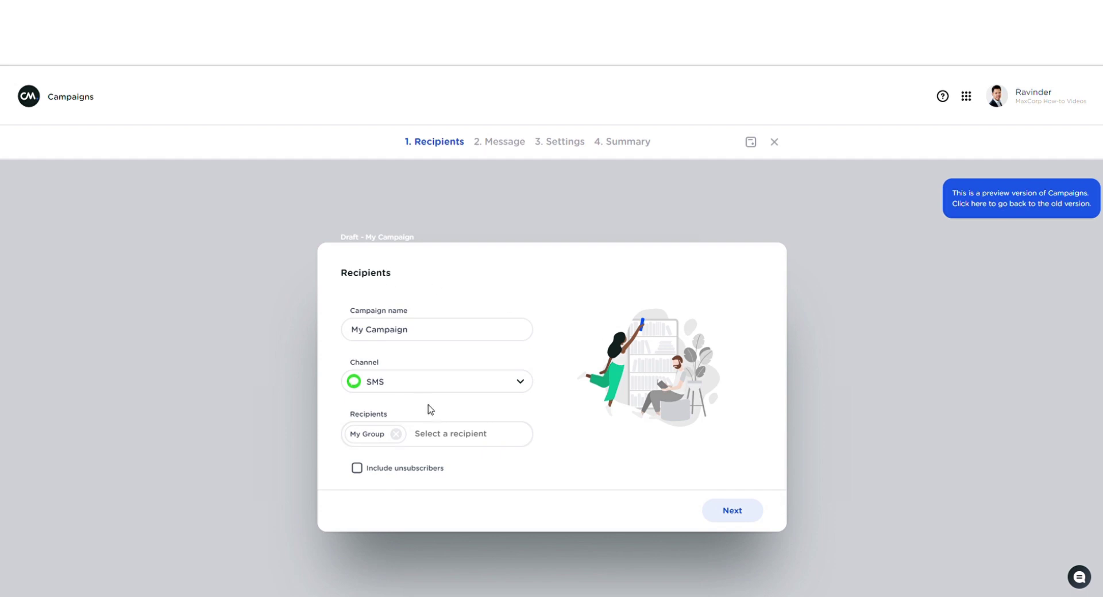
Add a test phone number as an extra recipient, then remove it again.
left_click(453, 436)
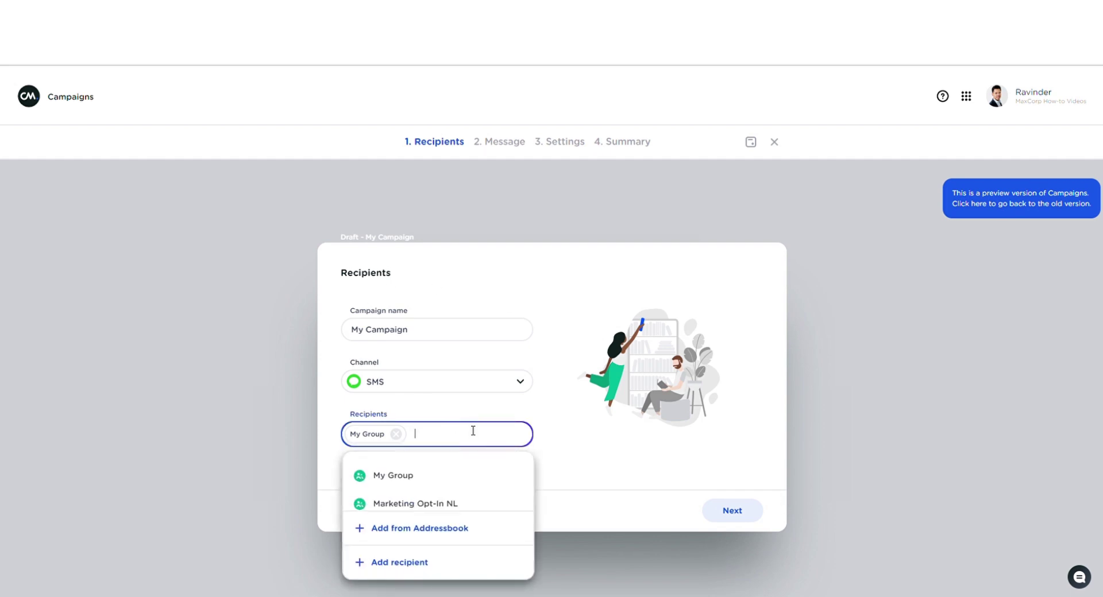
type("06123456")
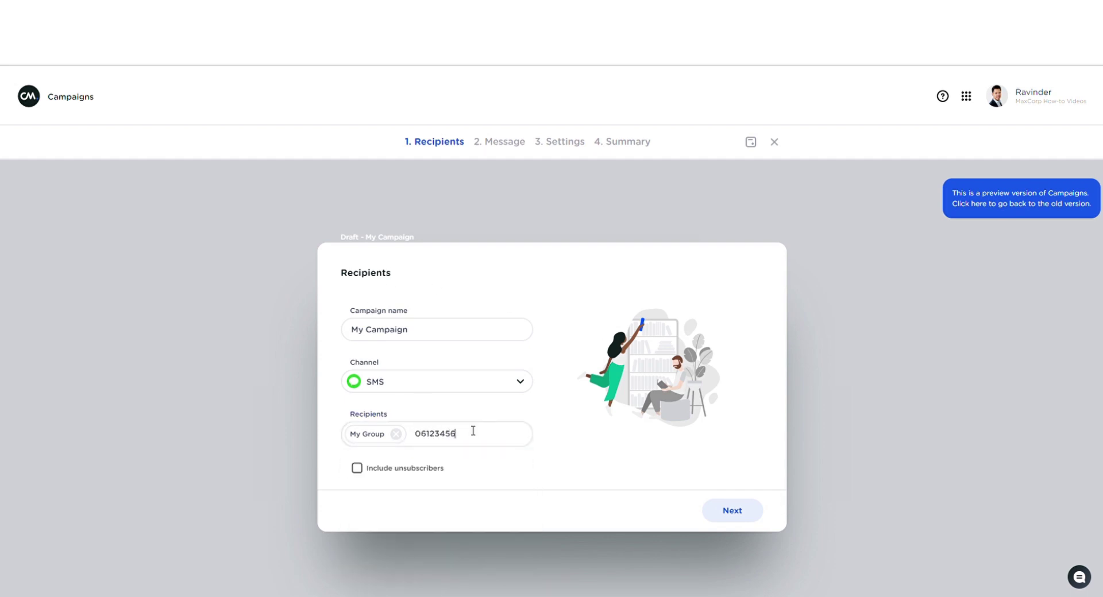
type("78")
key("Return")
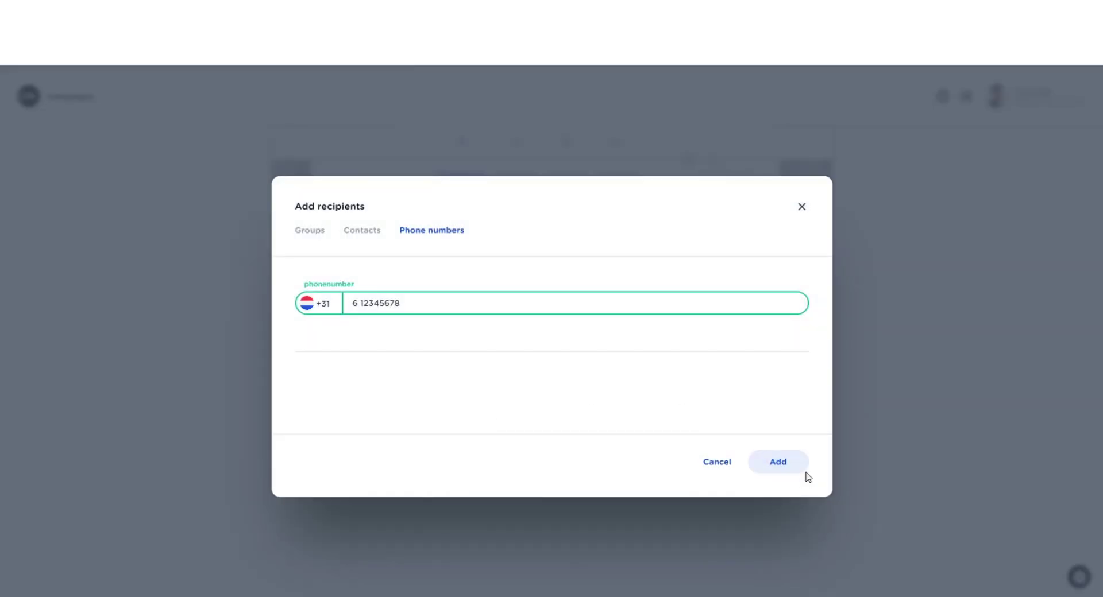
left_click(803, 472)
left_click(486, 424)
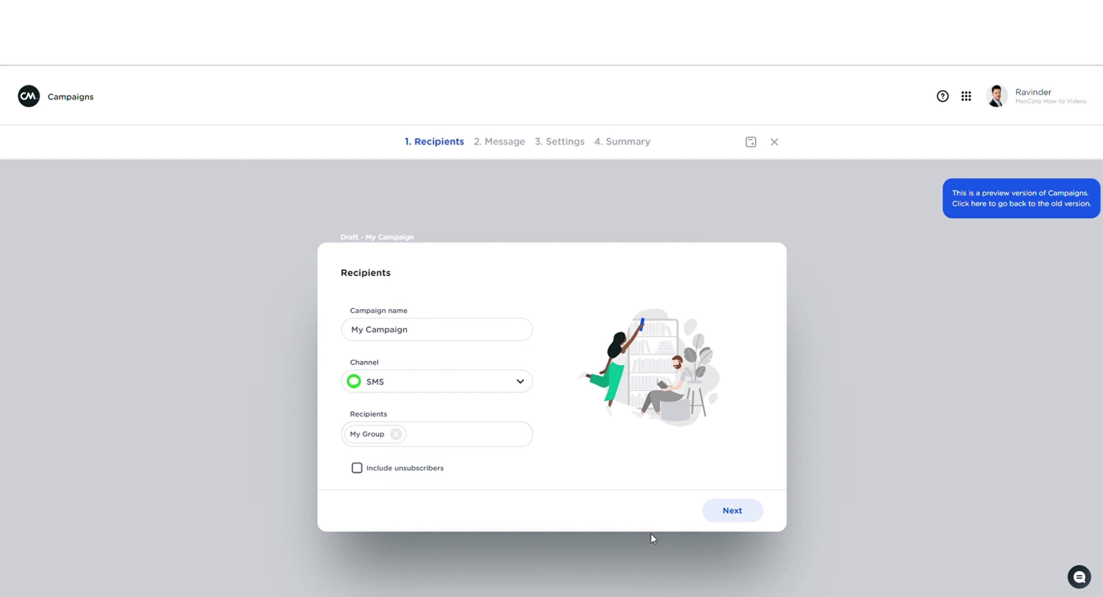
On the Message step, set the sender name to 'My Company'.
left_click(730, 513)
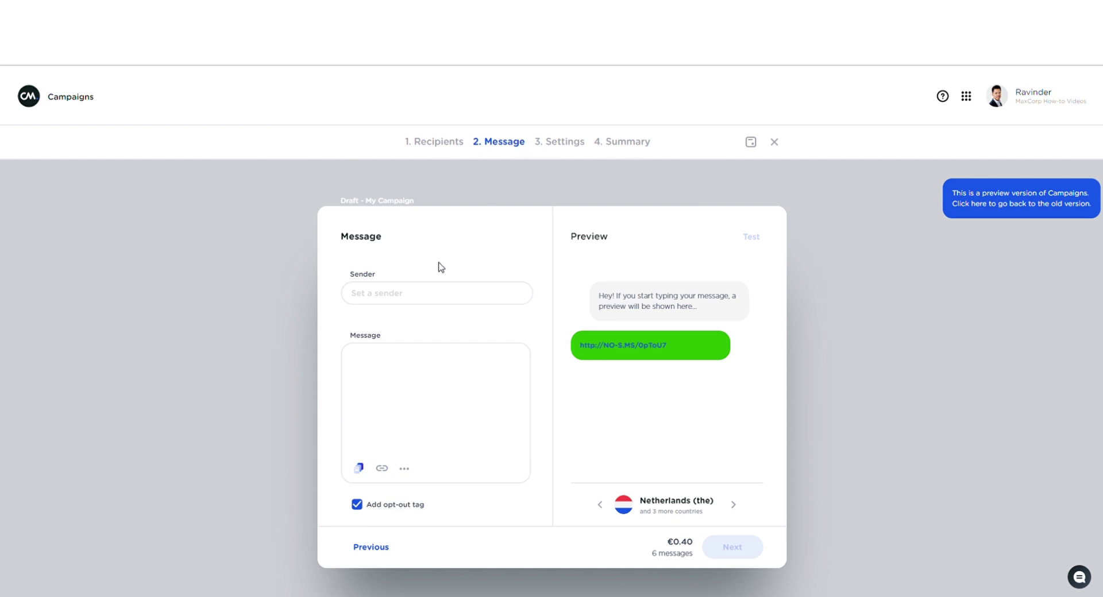
left_click(424, 303)
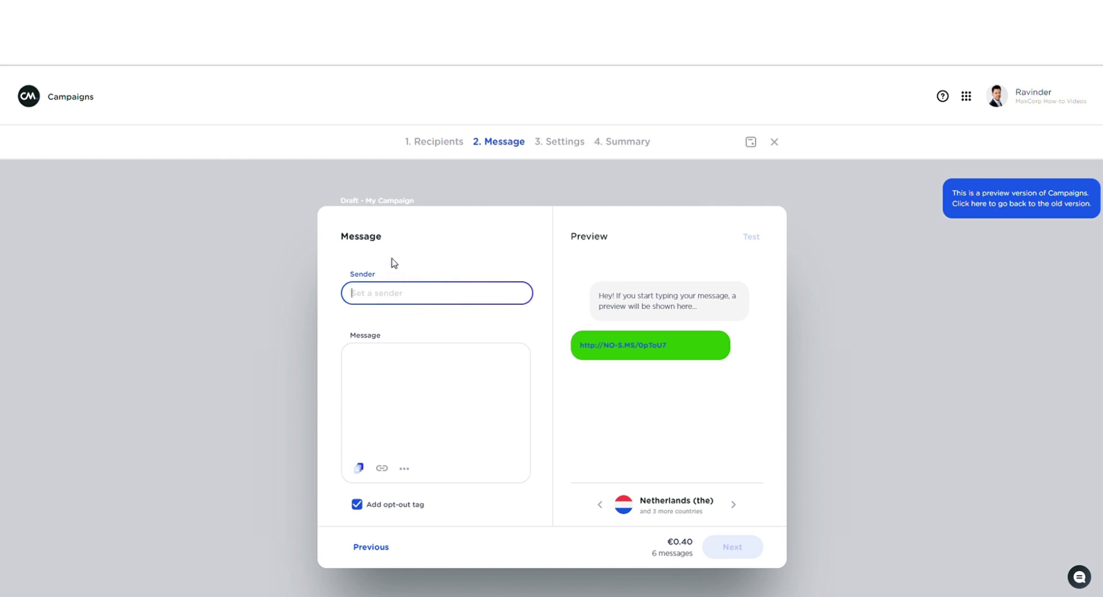
type("My Company")
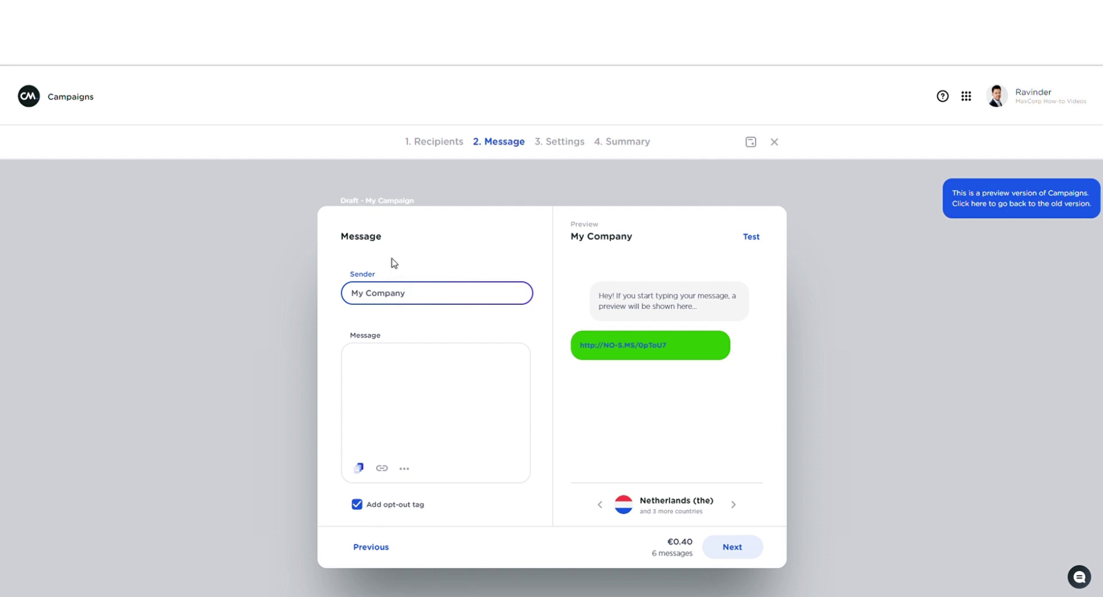
Write 'Hi! Thanks for following this training!' and place the caret right after 'Hi'.
left_click(385, 377)
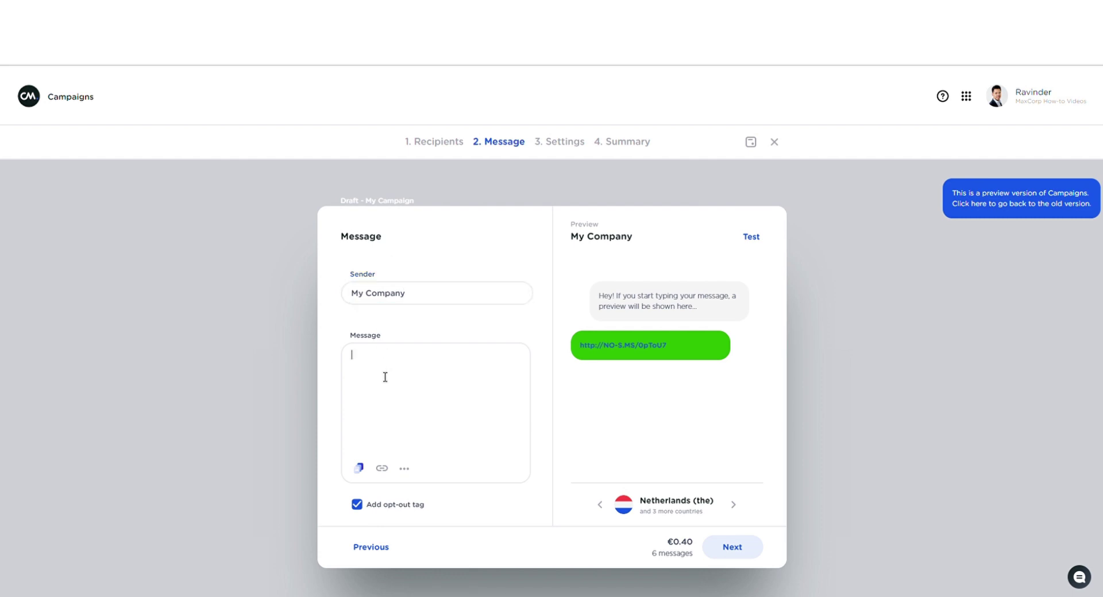
type("Hi! ")
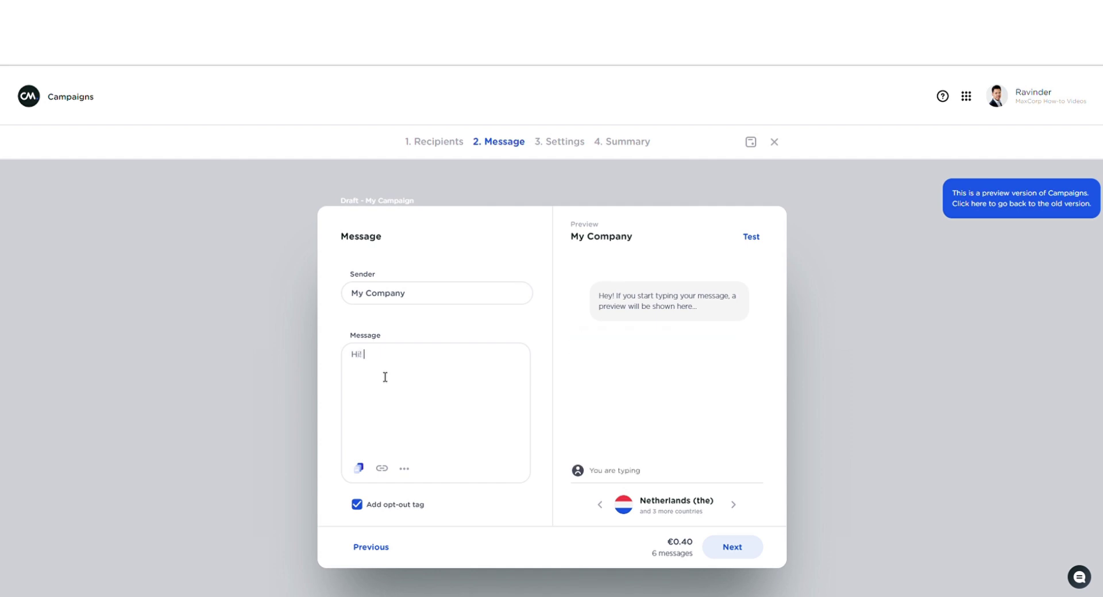
type("Thanks for following this trainin")
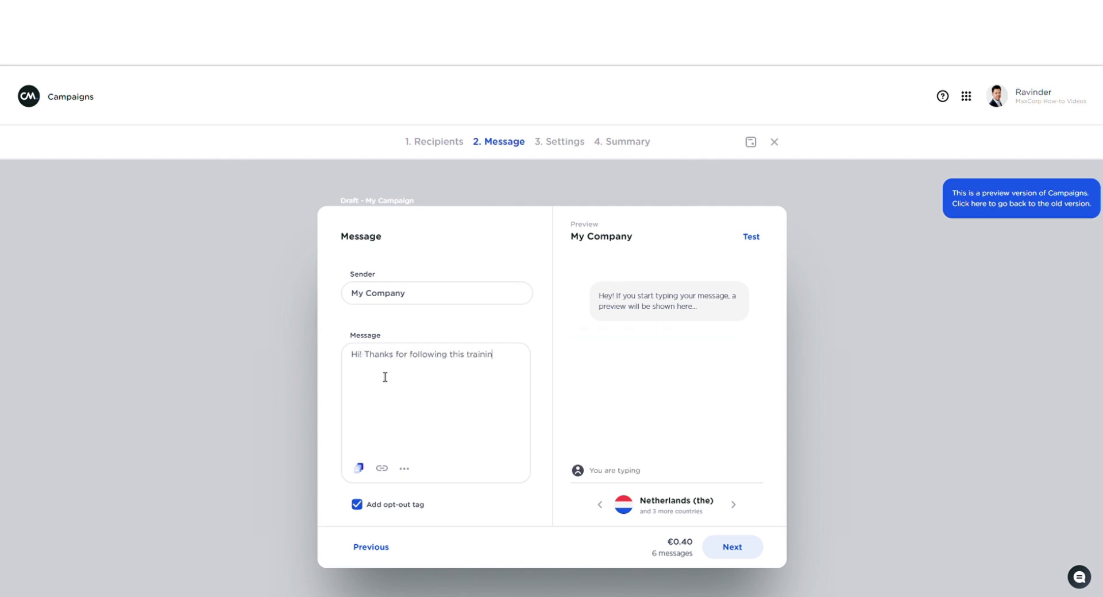
type("g!")
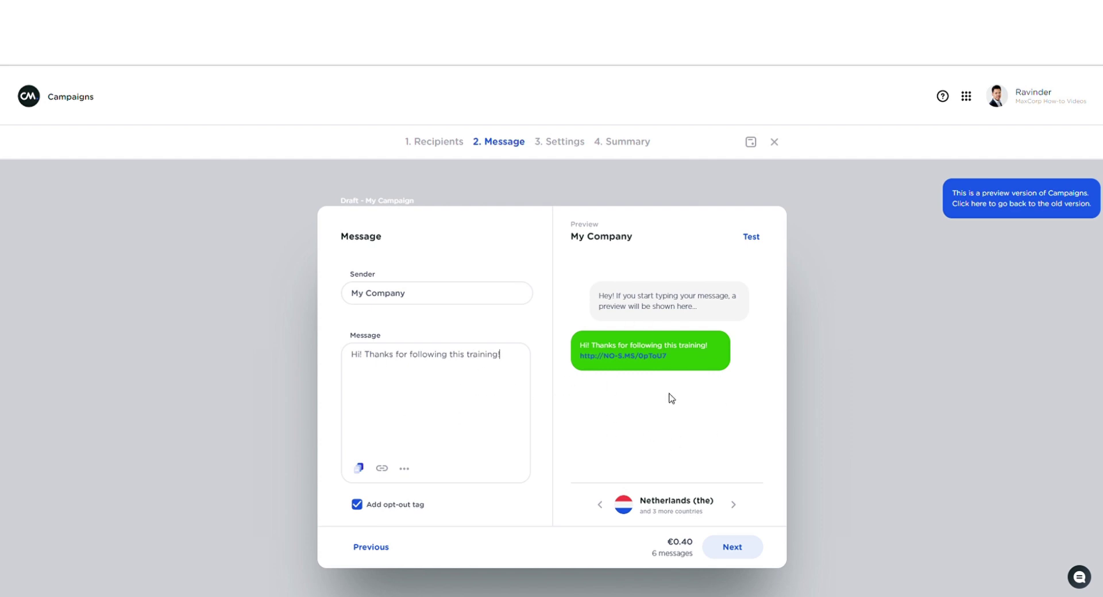
left_click(366, 361)
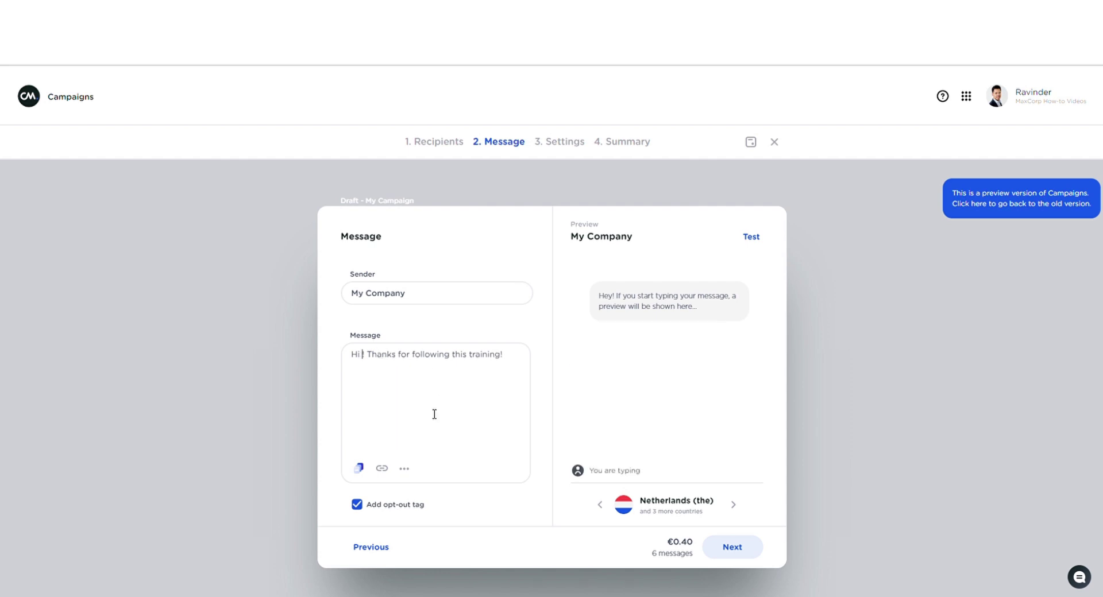
Insert the FirstName placeholder directly after 'Hi' in the message.
left_click(405, 470)
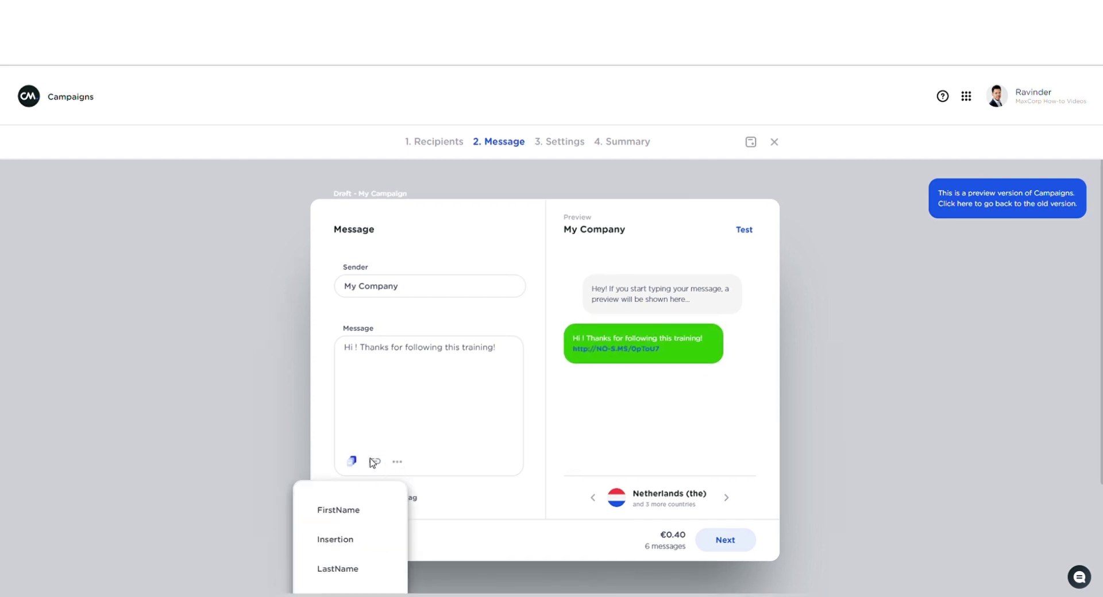
left_click(350, 517)
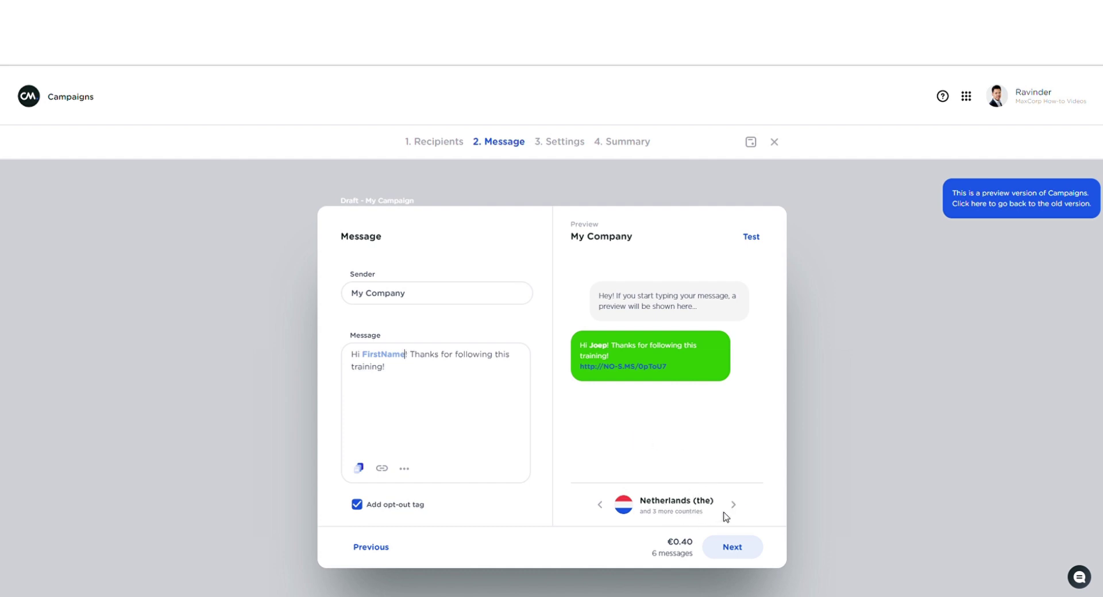
Cycle the message preview through Netherlands, Belgium, United Kingdom and South Africa.
left_click(737, 505)
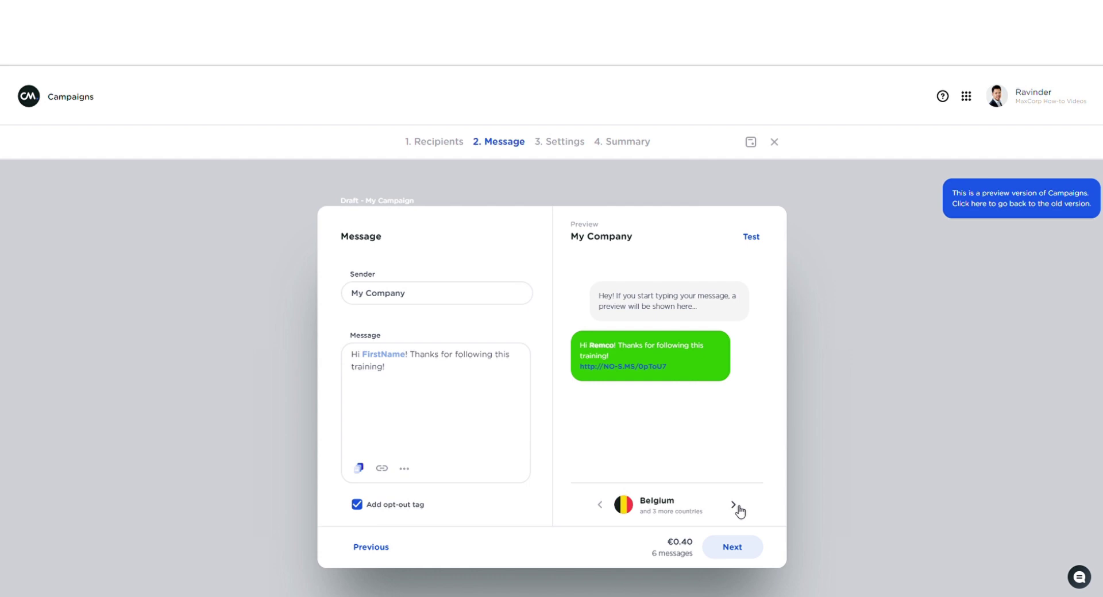
left_click(734, 505)
left_click(735, 505)
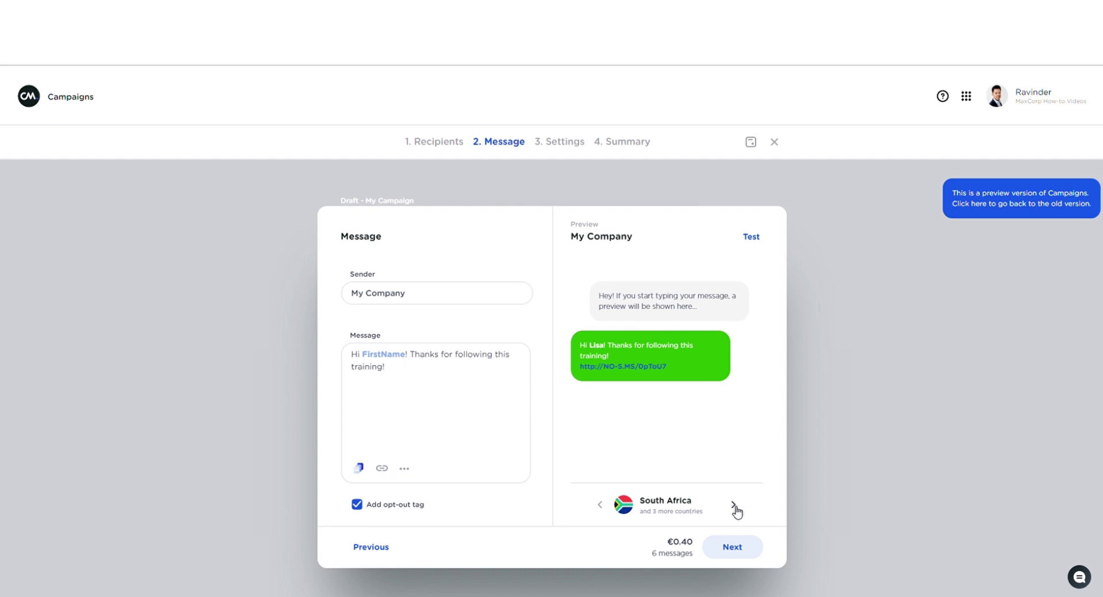
left_click(734, 506)
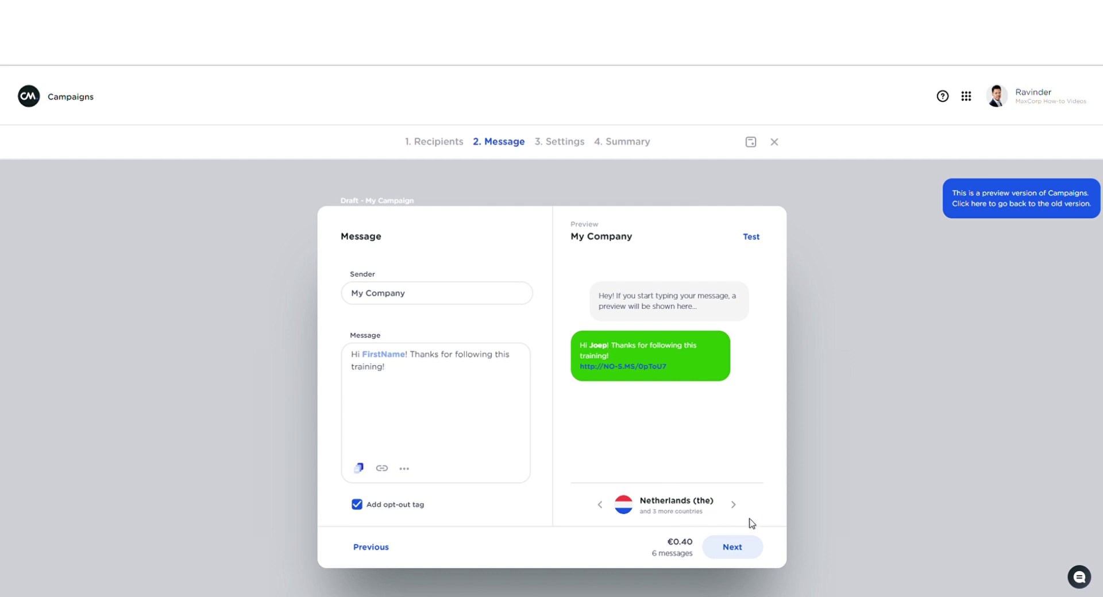
left_click(735, 508)
left_click(735, 505)
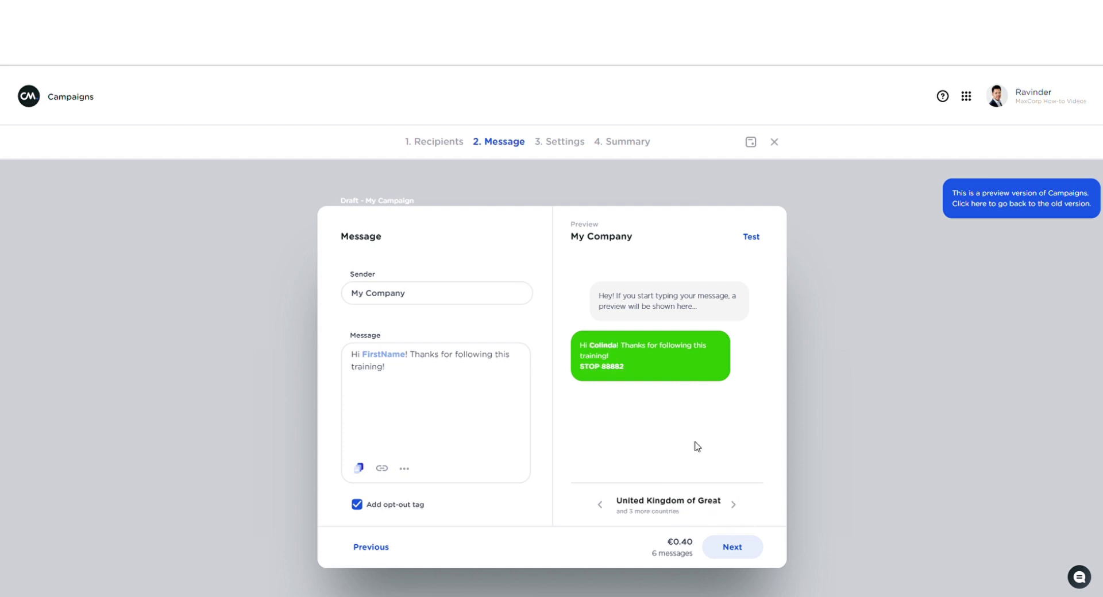
left_click(733, 505)
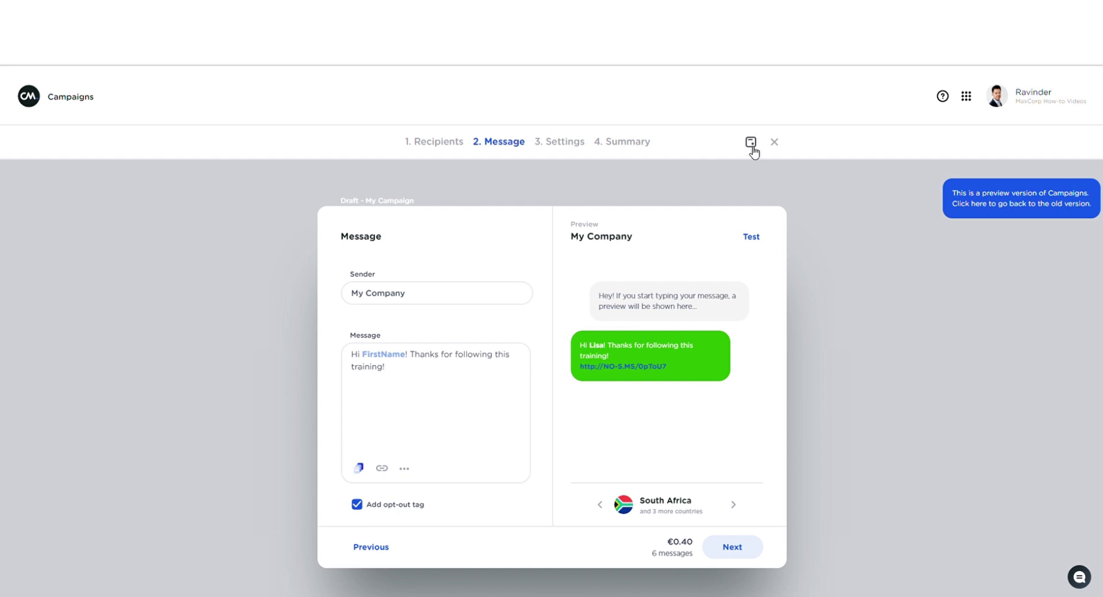
left_click(732, 547)
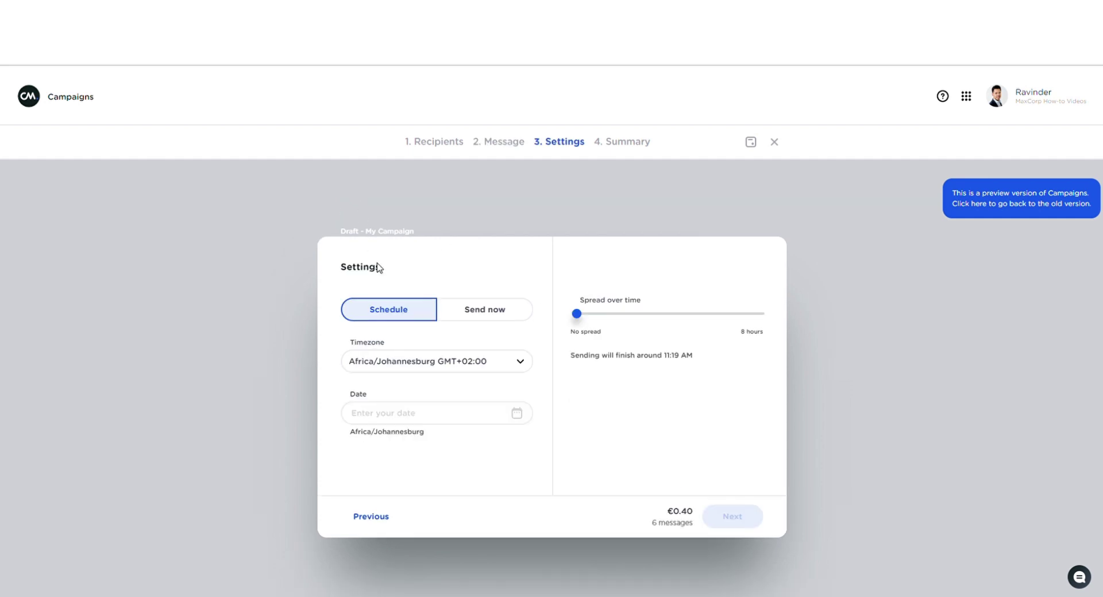
Toggle from Send now back to Schedule so the campaign will be scheduled.
left_click(481, 320)
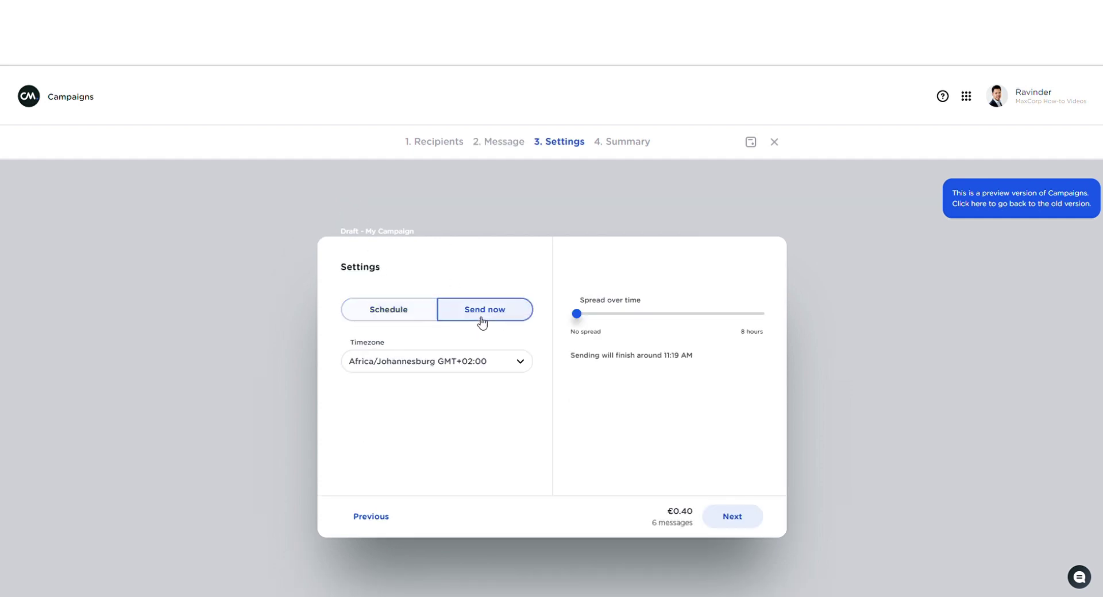
left_click(407, 320)
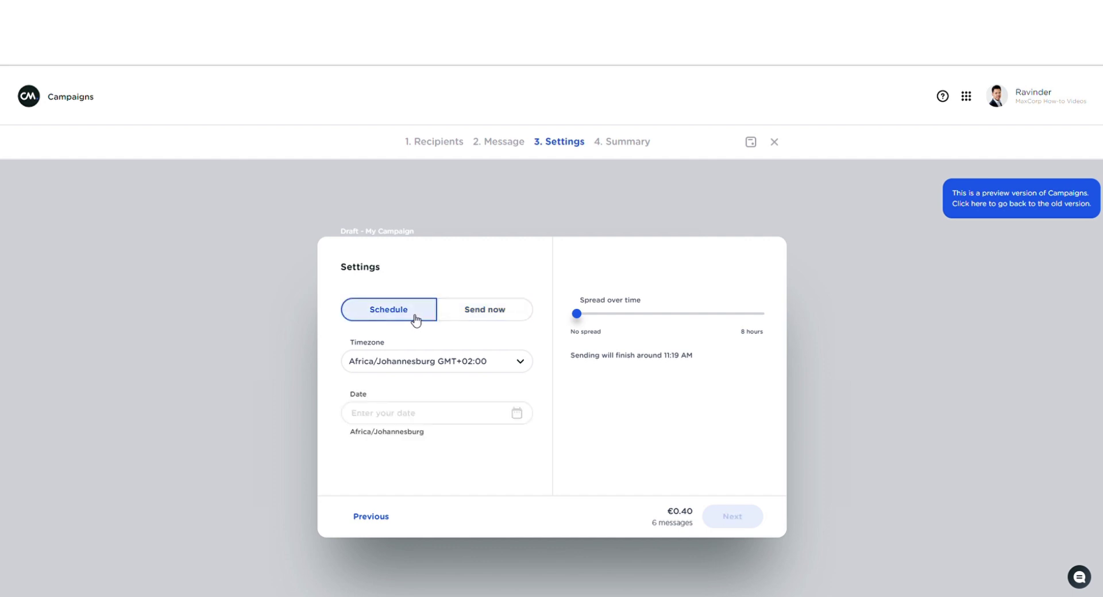
left_click(485, 368)
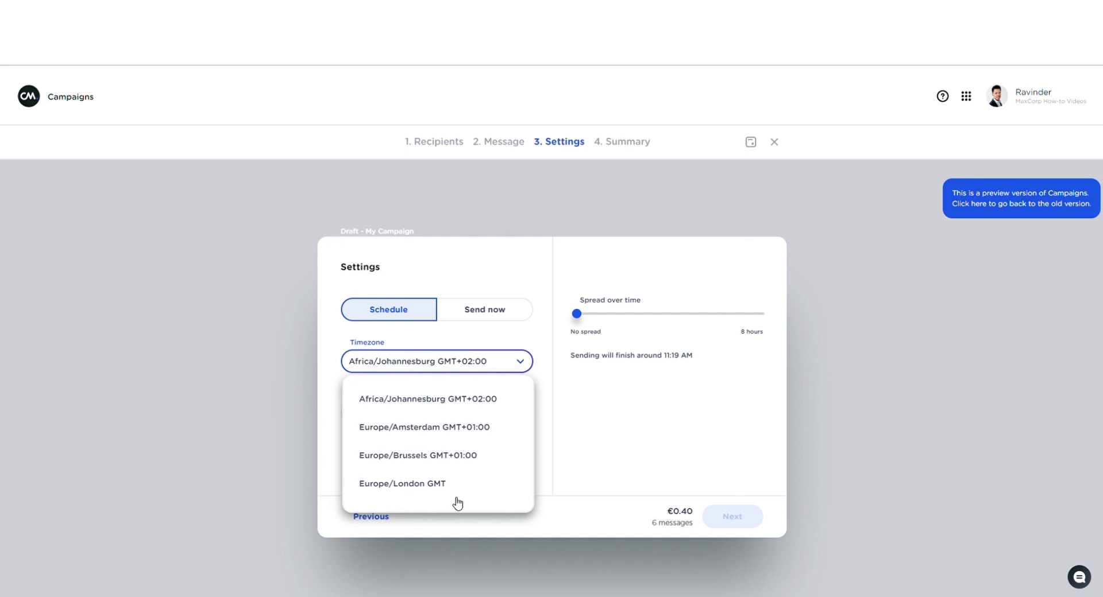
Select the Europe/Amsterdam timezone and July 25, 2019 as the send date.
left_click(471, 428)
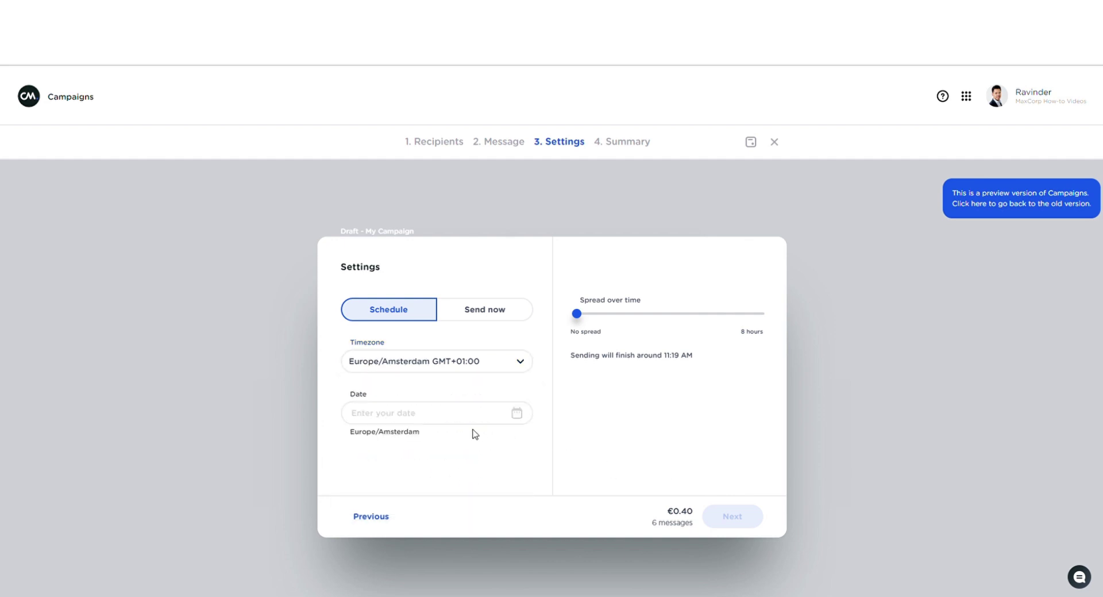
left_click(430, 416)
left_click(440, 314)
Set the send time to 2:00 PM and leave Spread over time at No spread.
left_click(442, 388)
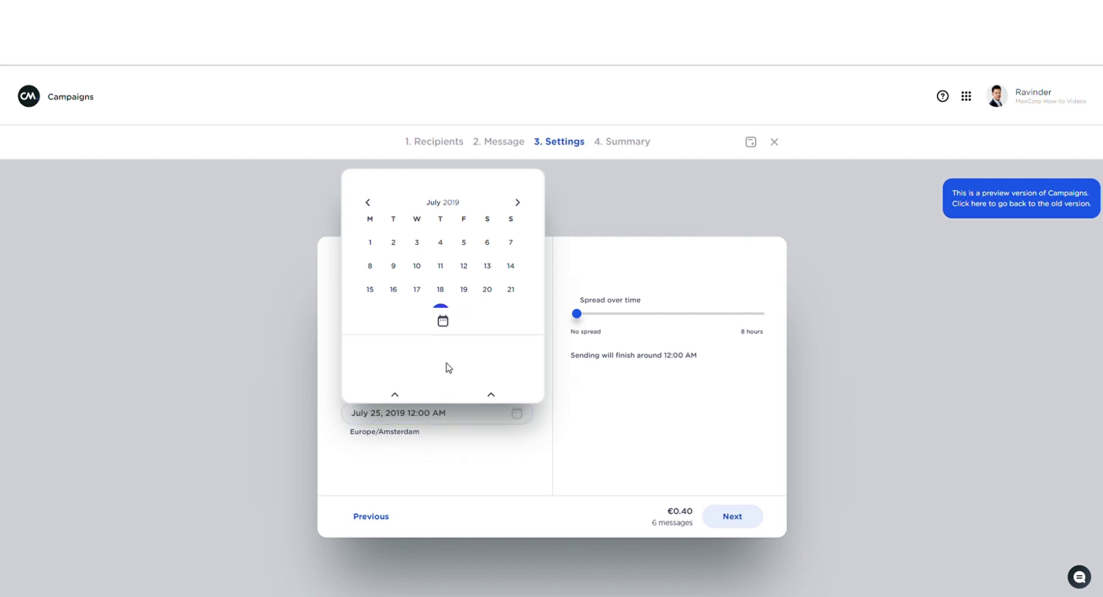
left_click(401, 263)
left_click(401, 263)
left_click(400, 263)
left_click(401, 263)
left_click(400, 263)
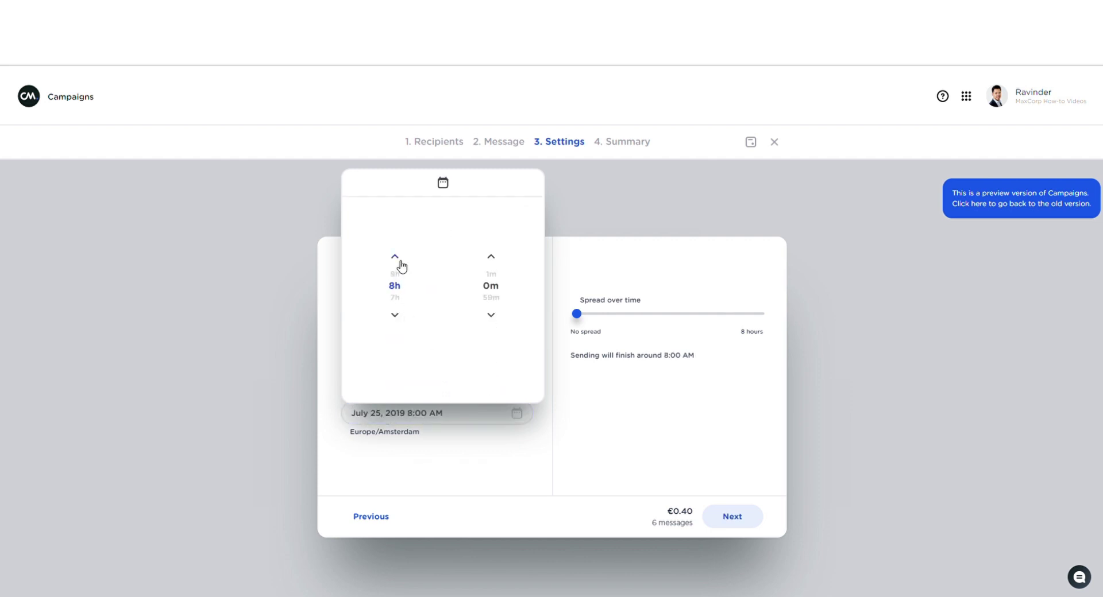
left_click(400, 263)
left_click(400, 263)
left_click(400, 263)
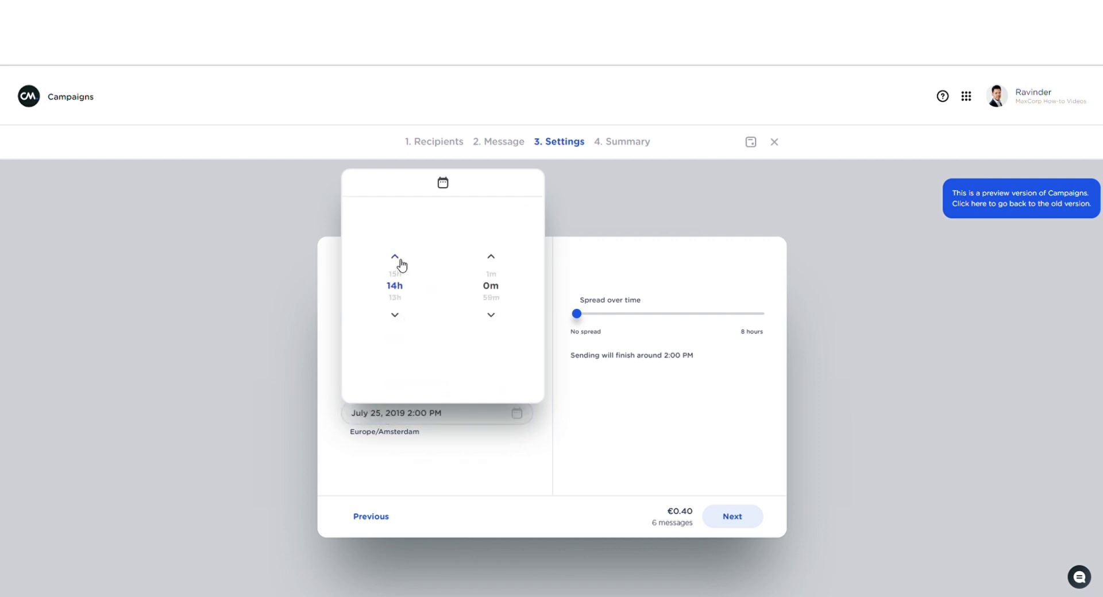
left_click(648, 450)
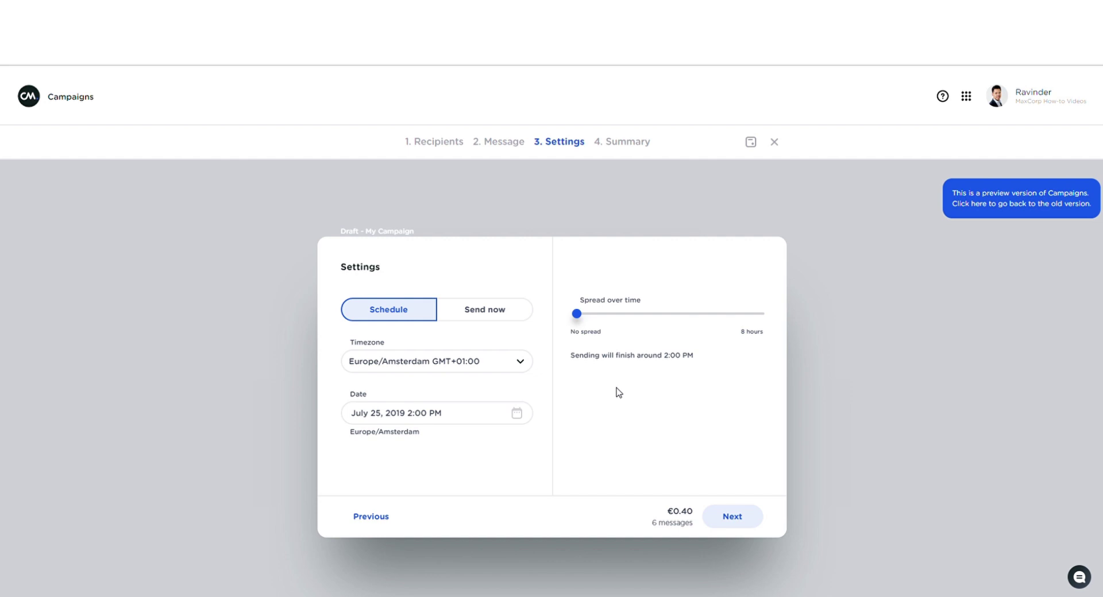
left_click_drag(577, 314, 724, 323)
left_click_drag(727, 323, 566, 315)
Go on to step 4, Summary, to review the scheduled My Campaign.
left_click(737, 527)
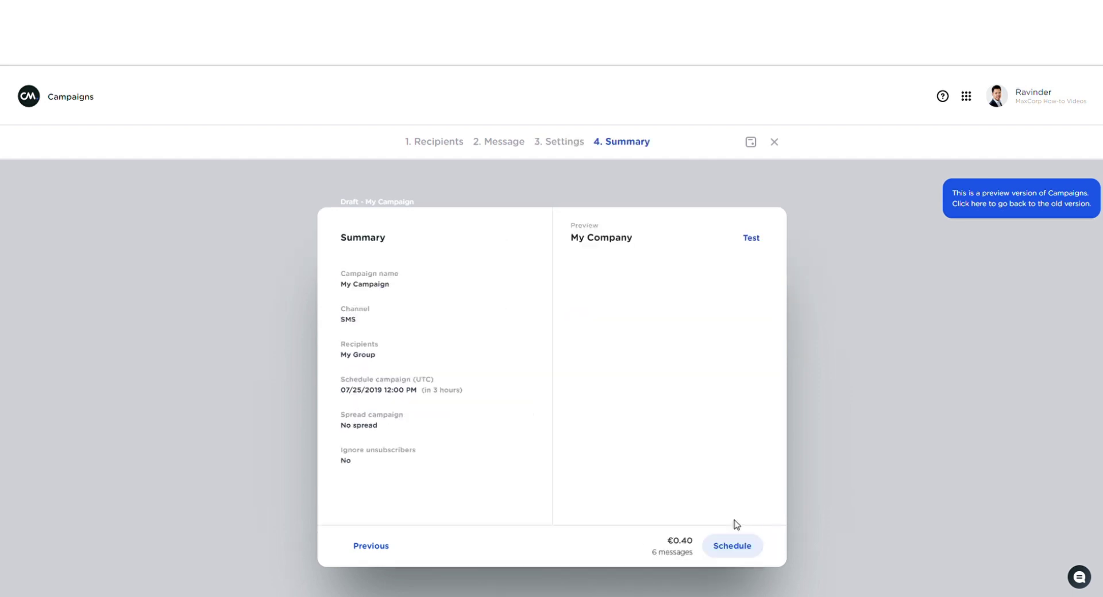